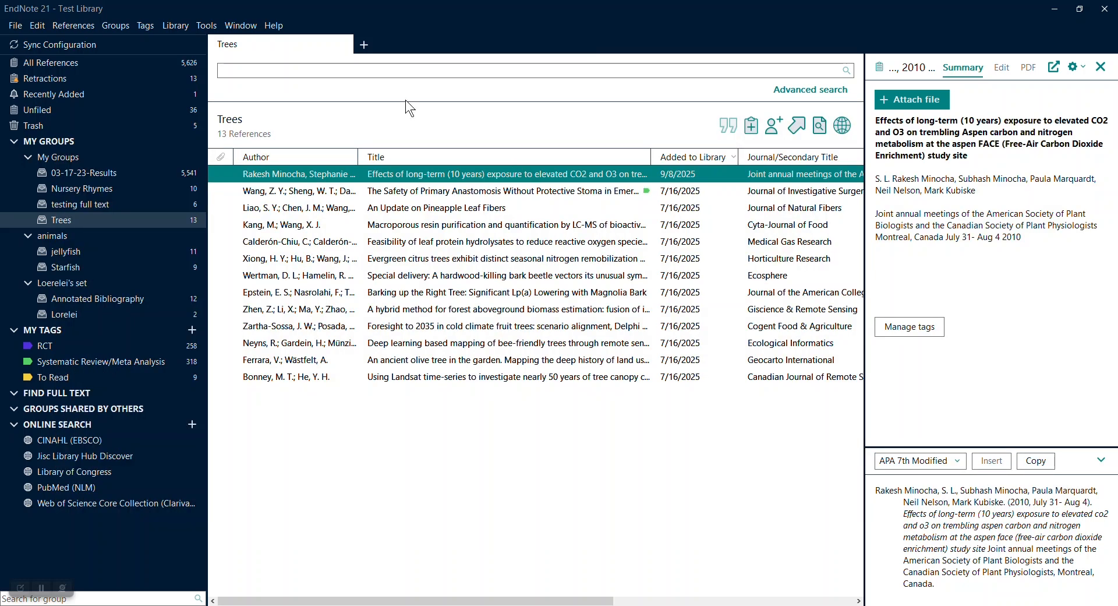
Open the reference type table from the Reference Types preferences and choose the Unused 1 type for modification.
{"action": "left_click", "coordinate": [36, 25]}
{"action": "left_click", "coordinate": [93, 221]}
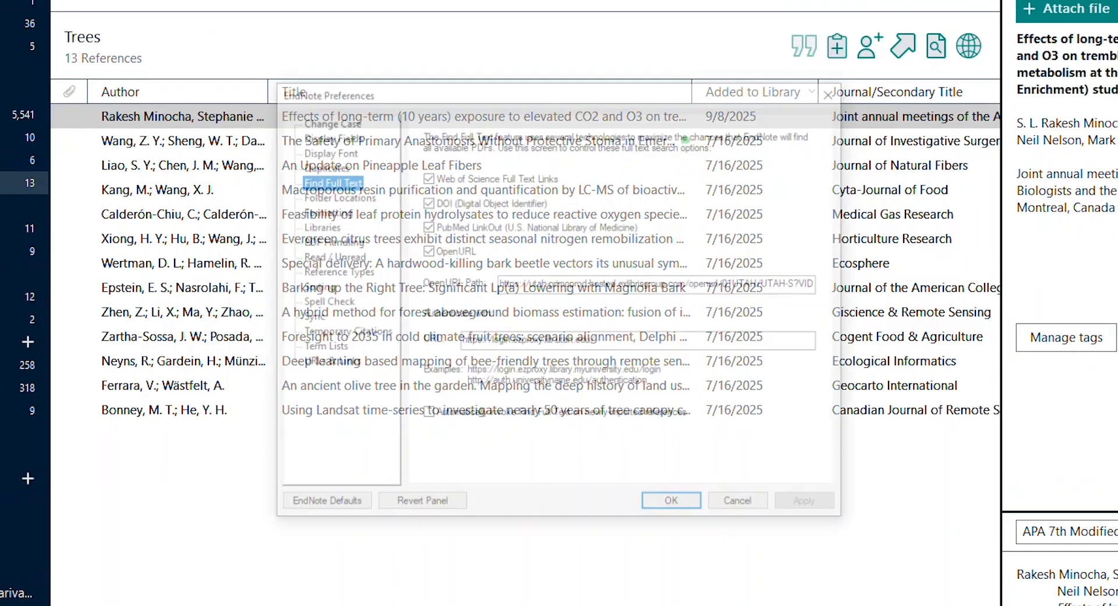
{"action": "left_click", "coordinate": [270, 263]}
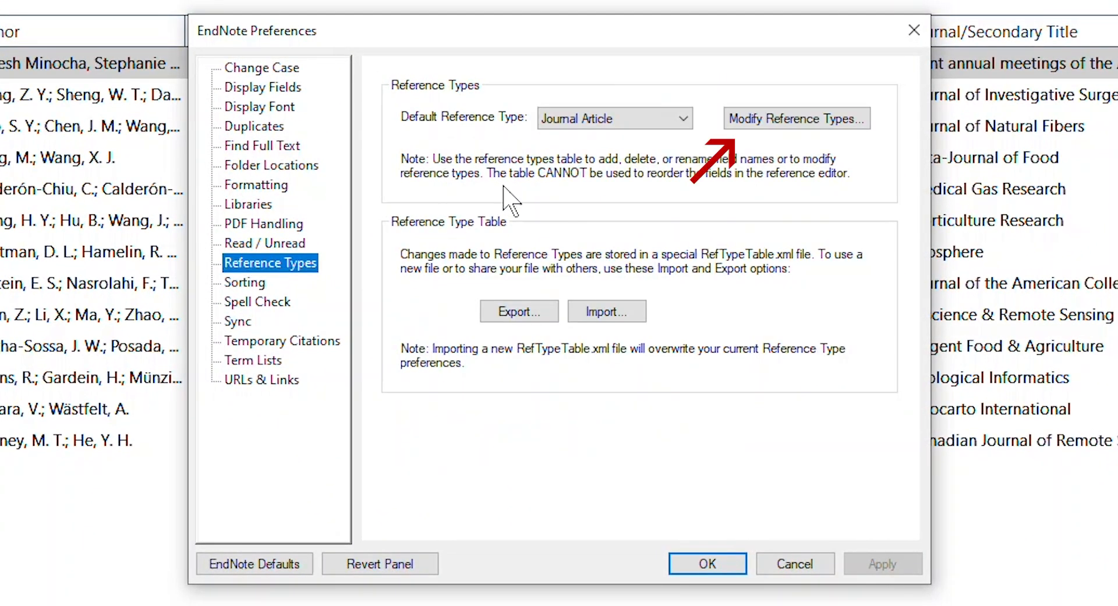
{"action": "left_click", "coordinate": [805, 119]}
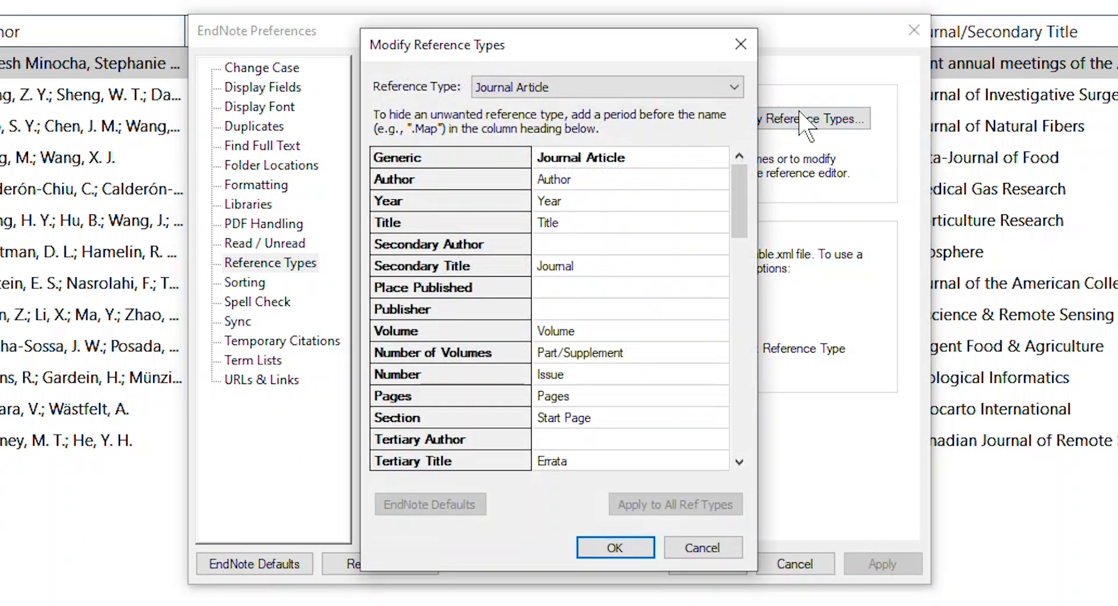
{"action": "left_click", "coordinate": [734, 86]}
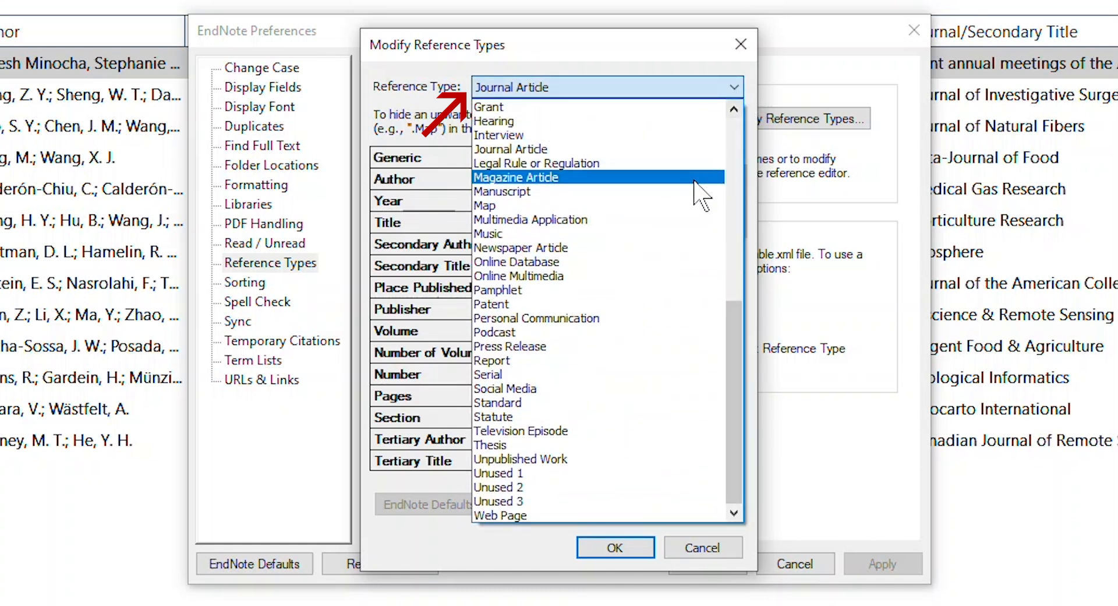
{"action": "left_click", "coordinate": [545, 473]}
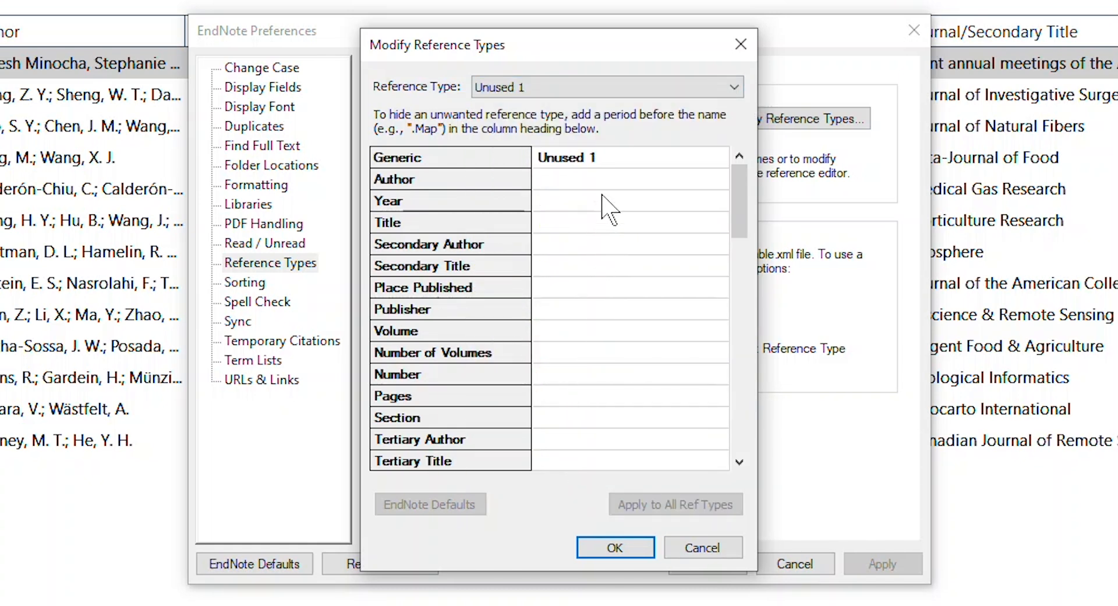
Rename the Unused 1 reference type as Conference Poster.
{"action": "left_click", "coordinate": [610, 154]}
{"action": "left_click_drag", "start_coordinate": [610, 155], "coordinate": [517, 169]}
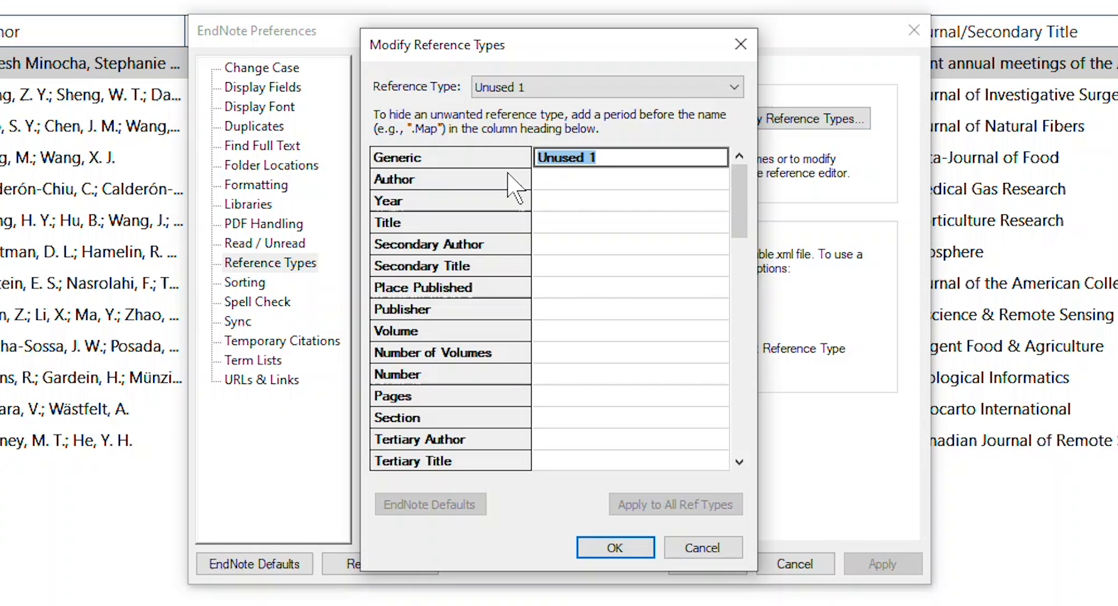
{"action": "type", "text": "Conferen"}
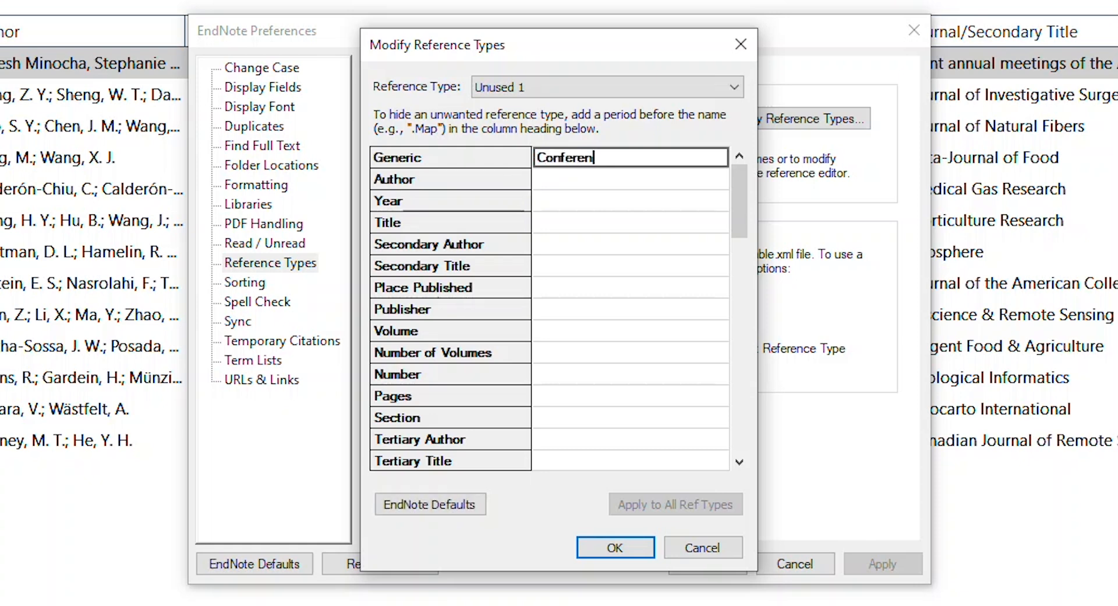
{"action": "type", "text": "ce Poster"}
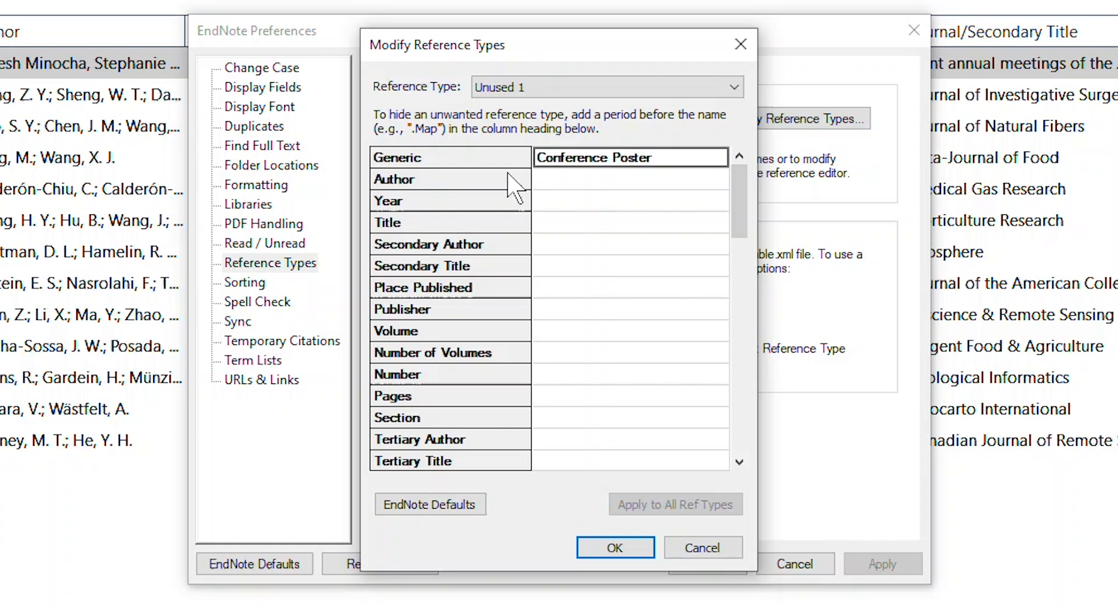
Label the generic Author field as Author and the generic Title field as Title for the Conference Poster type.
{"action": "left_click", "coordinate": [550, 179]}
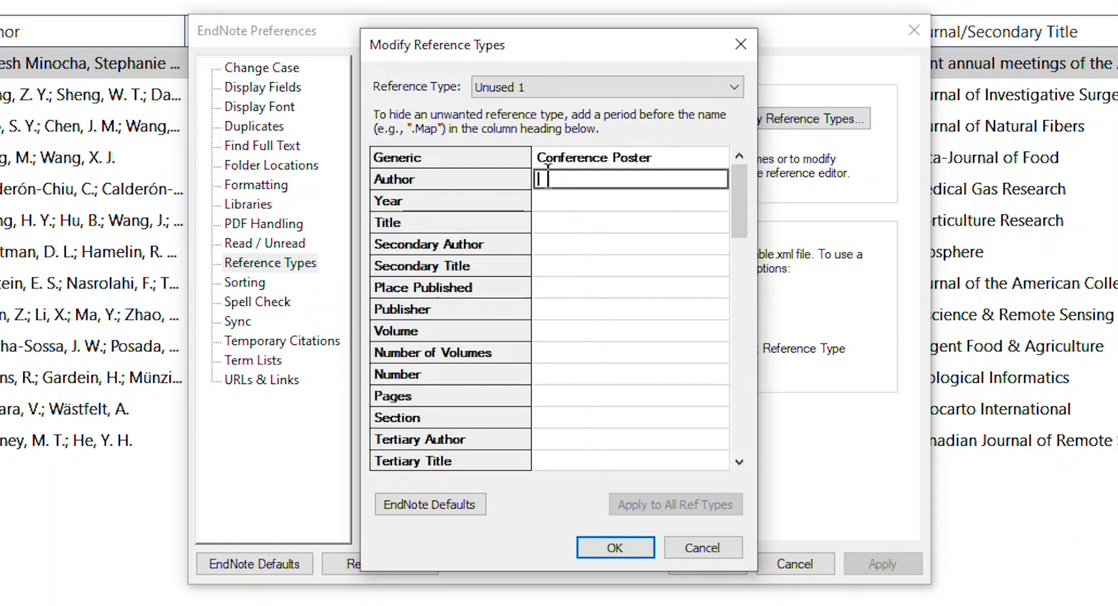
{"action": "type", "text": "Author"}
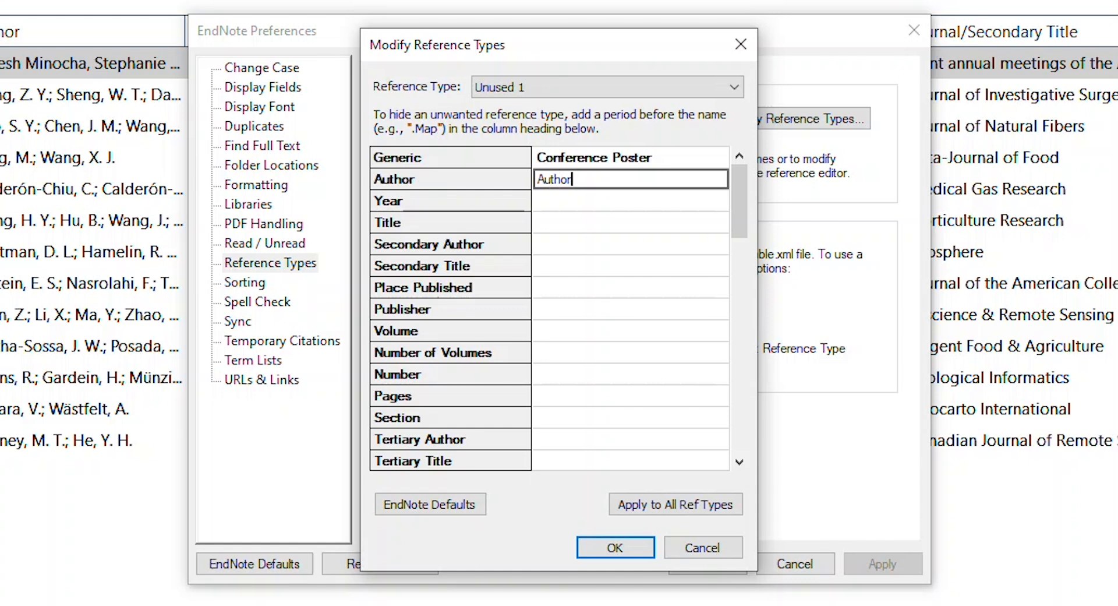
{"action": "left_click", "coordinate": [549, 201]}
{"action": "left_click", "coordinate": [553, 221]}
{"action": "type", "text": "Title"}
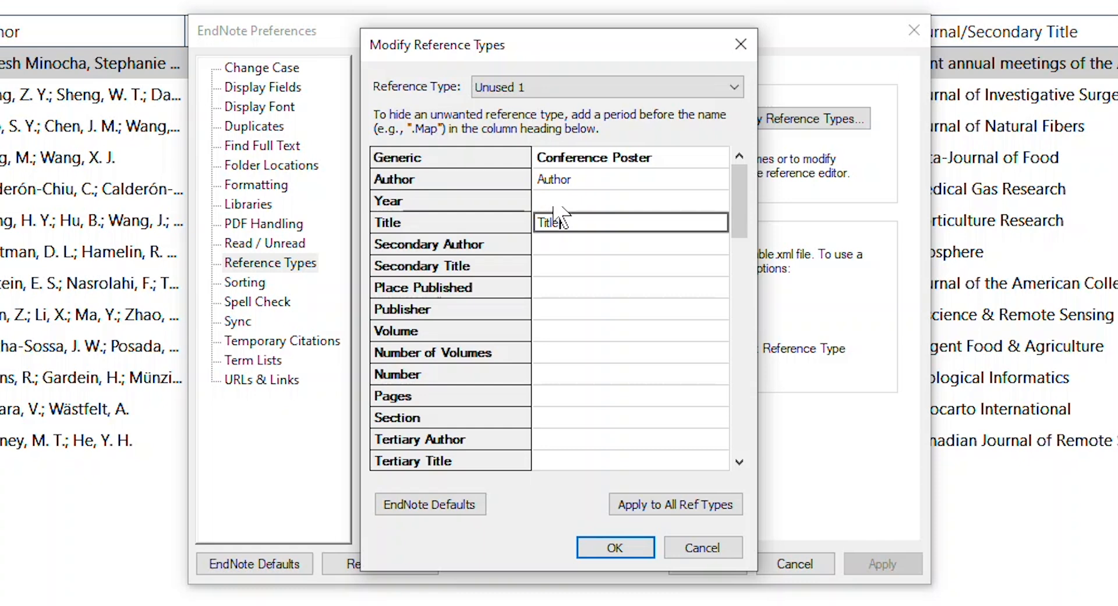
Label the Secondary Title field as Conference and the Place Published field as Conference Location.
{"action": "left_click", "coordinate": [541, 265]}
{"action": "type", "text": "Conference"}
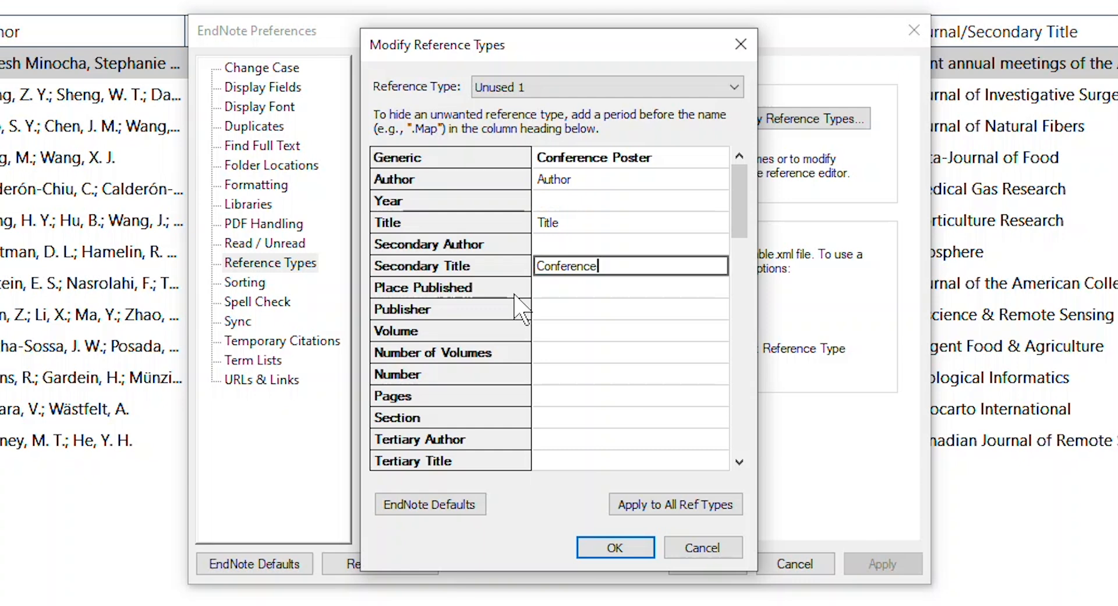
{"action": "left_click", "coordinate": [545, 288]}
{"action": "type", "text": "Conference Location"}
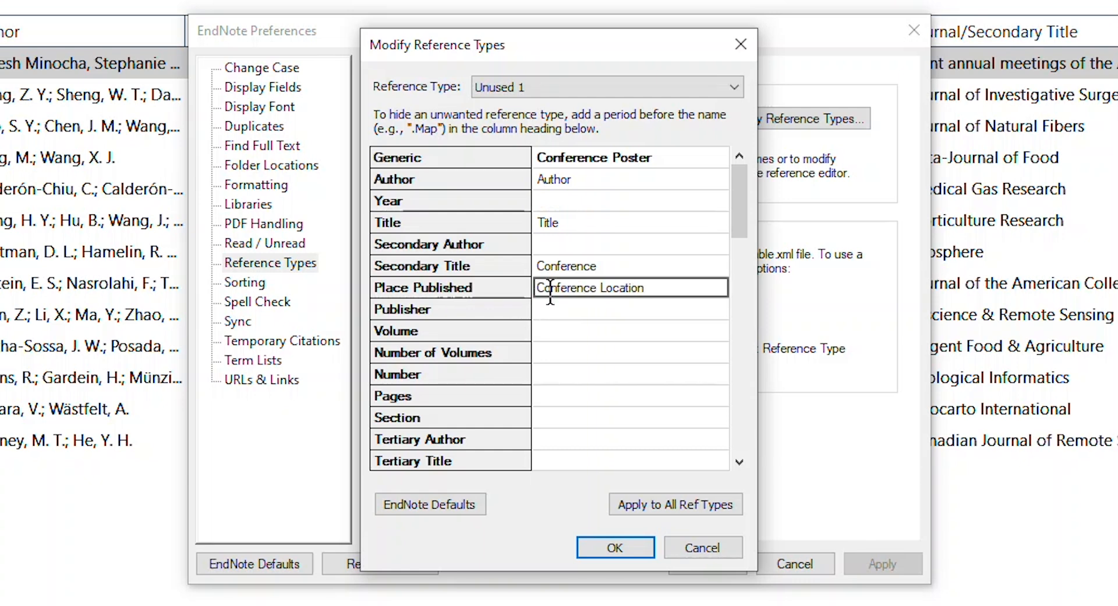
Label the Date field as Conference Dates and the Edition field as Presentation Date.
{"action": "scroll", "coordinate": [676, 269], "scroll_direction": "down", "scroll_amount": 1}
{"action": "scroll", "coordinate": [680, 281], "scroll_direction": "down", "scroll_amount": 3}
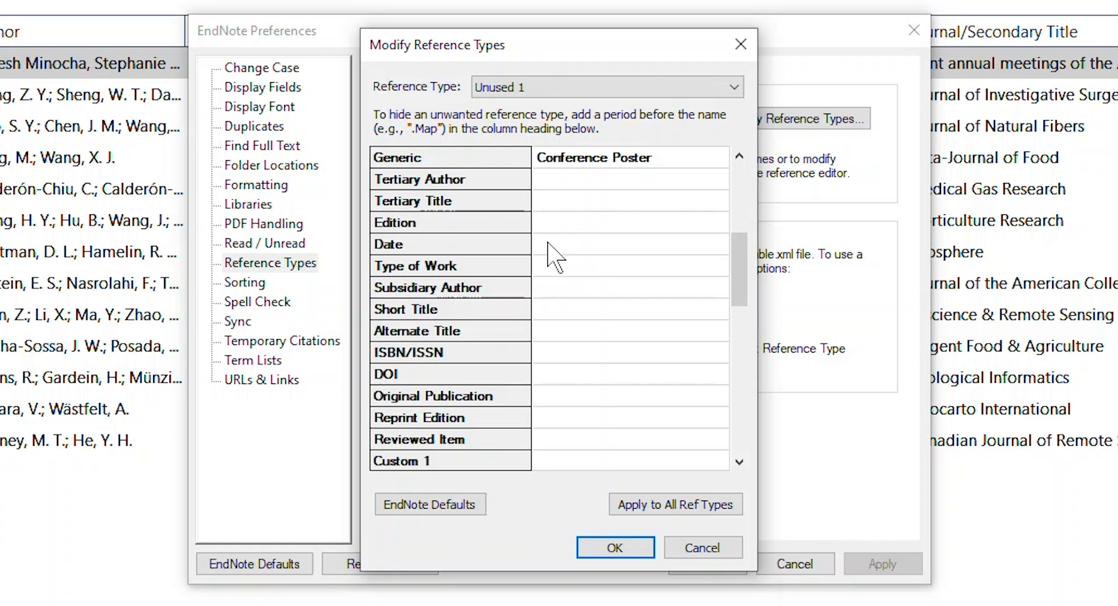
{"action": "left_click", "coordinate": [548, 244]}
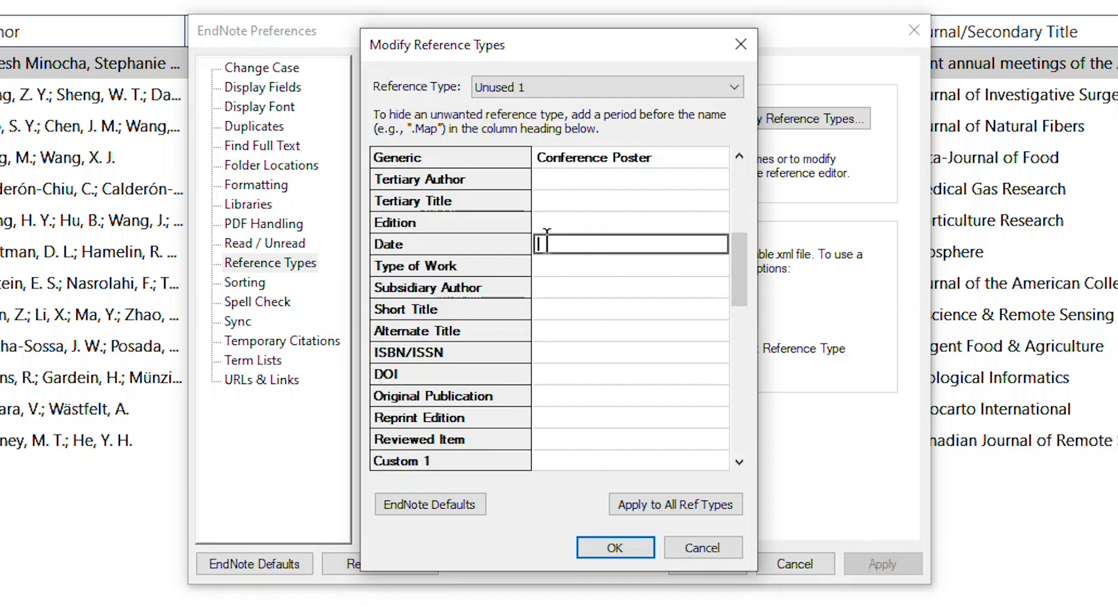
{"action": "type", "text": "Conference Dates"}
{"action": "left_click", "coordinate": [548, 222]}
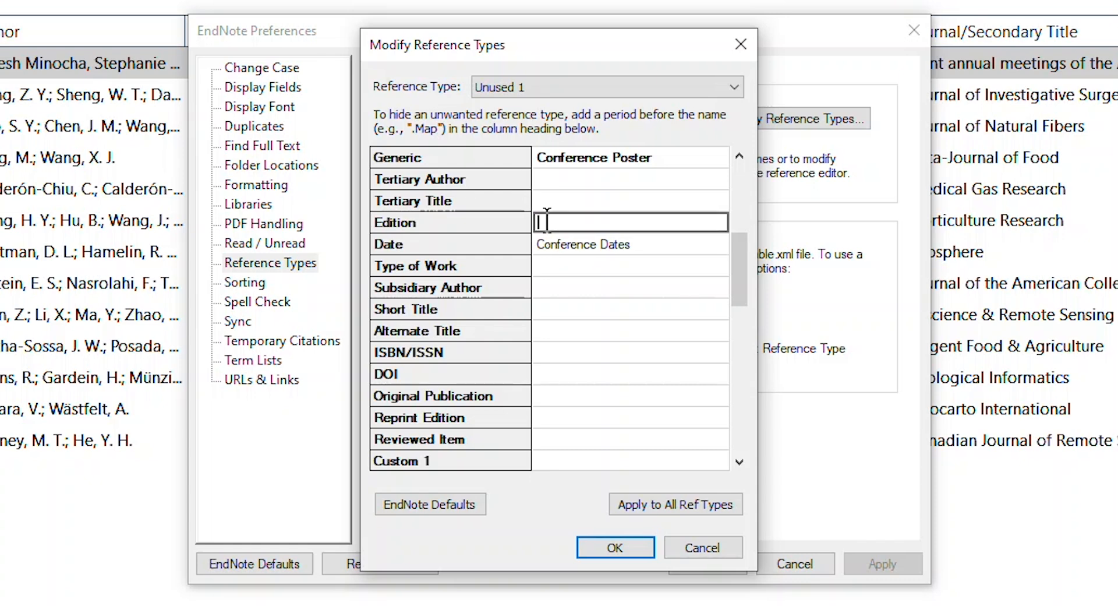
{"action": "type", "text": "Presentation Date"}
Label the generic URL field of the Conference Poster type as Presentation URL.
{"action": "scroll", "coordinate": [548, 222], "scroll_direction": "down", "scroll_amount": 3}
{"action": "scroll", "coordinate": [555, 235], "scroll_direction": "down", "scroll_amount": 2}
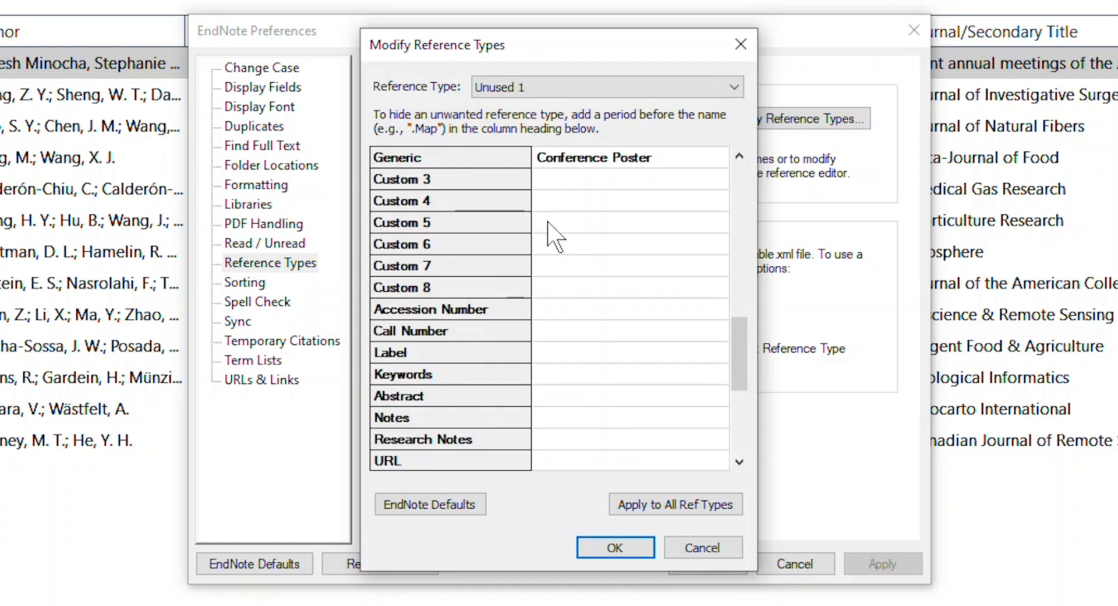
{"action": "scroll", "coordinate": [554, 236], "scroll_direction": "down", "scroll_amount": 2}
{"action": "left_click", "coordinate": [547, 330]}
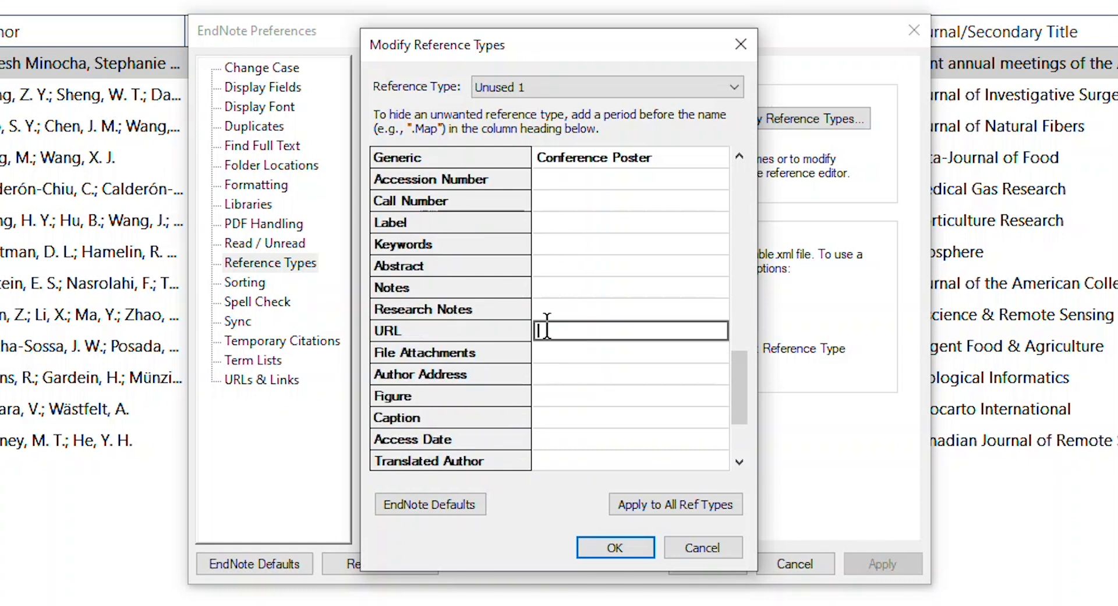
{"action": "type", "text": "Presentation URL"}
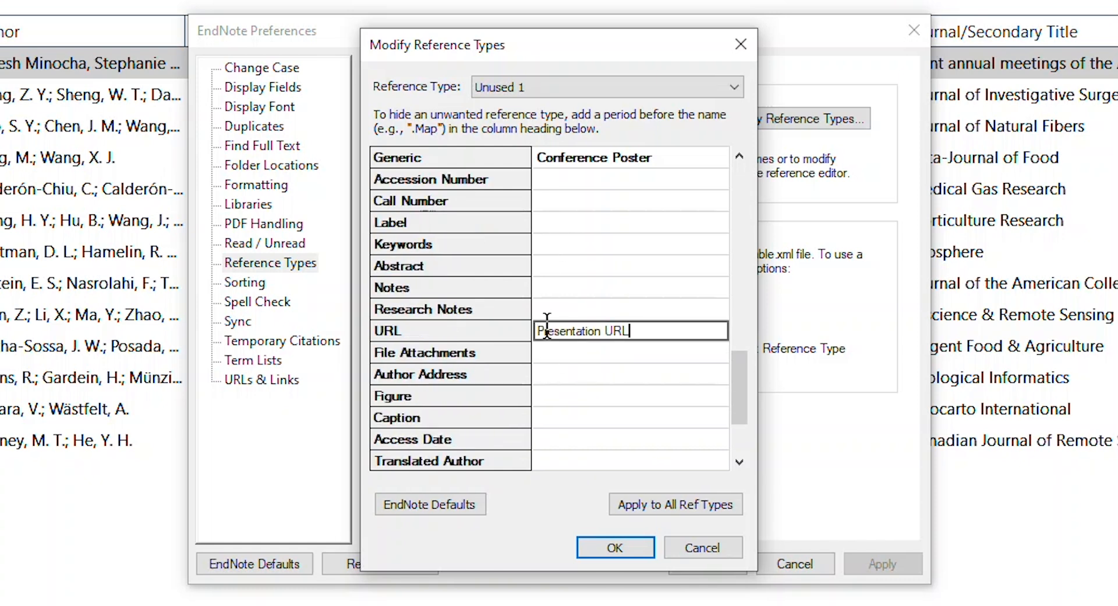
Label the generic Research Notes field of the Conference Poster type as Research Notes.
{"action": "left_click", "coordinate": [547, 294]}
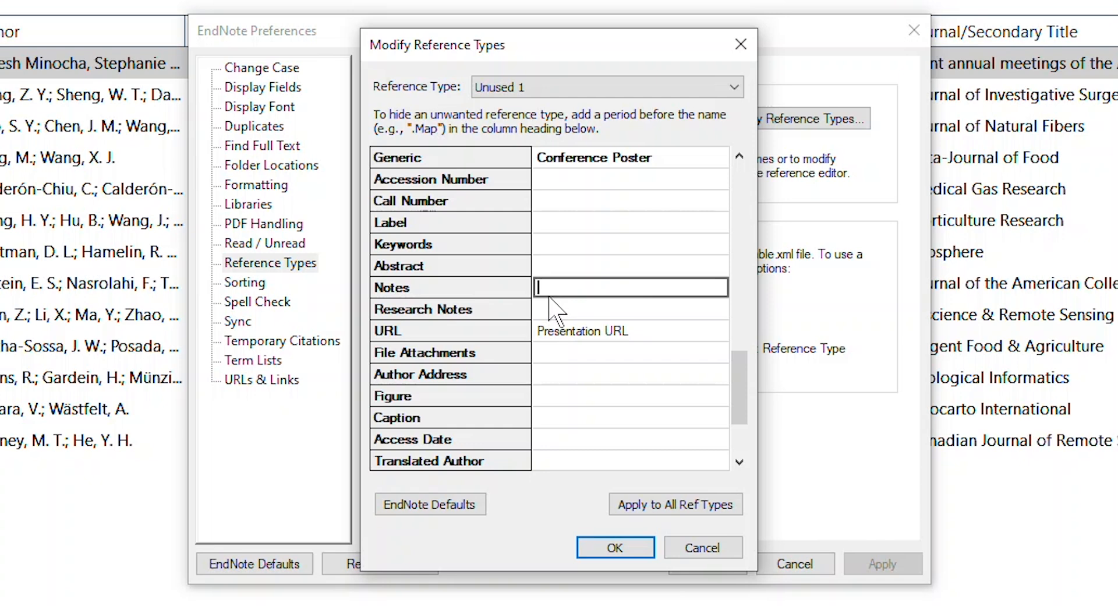
{"action": "left_click", "coordinate": [547, 309]}
{"action": "type", "text": "REsea"}
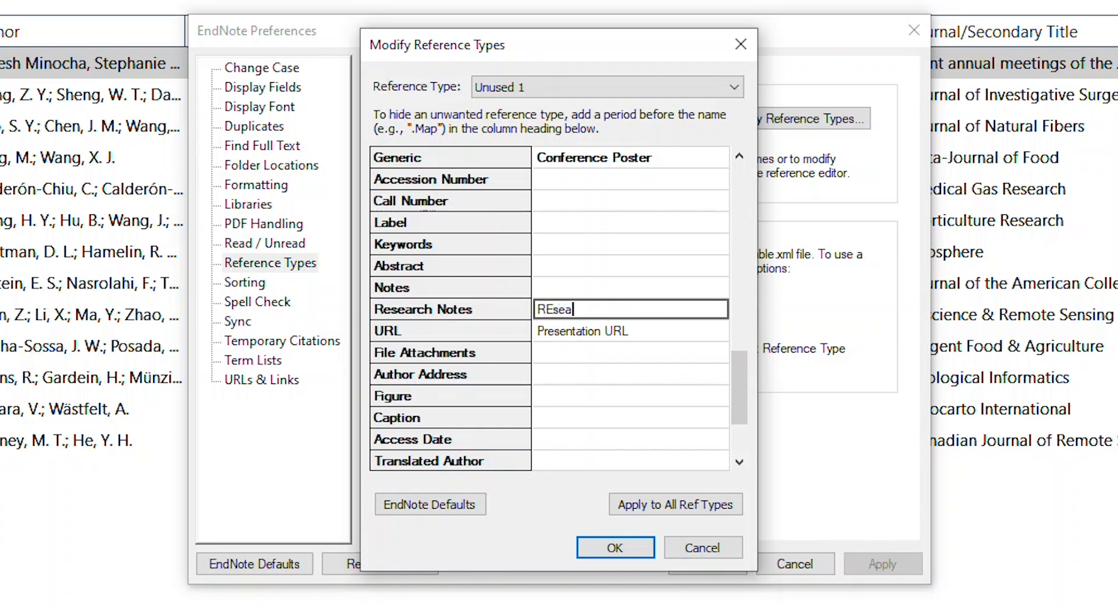
{"action": "type", "text": "rch Notes"}
{"action": "left_click", "coordinate": [554, 309]}
{"action": "key", "text": "BackSpace"}
{"action": "type", "text": "e"}
Label the generic Abstract field as Abstract and Keywords as Keywords, and save the reference type and preferences.
{"action": "left_click", "coordinate": [545, 267]}
{"action": "type", "text": "Abstr"}
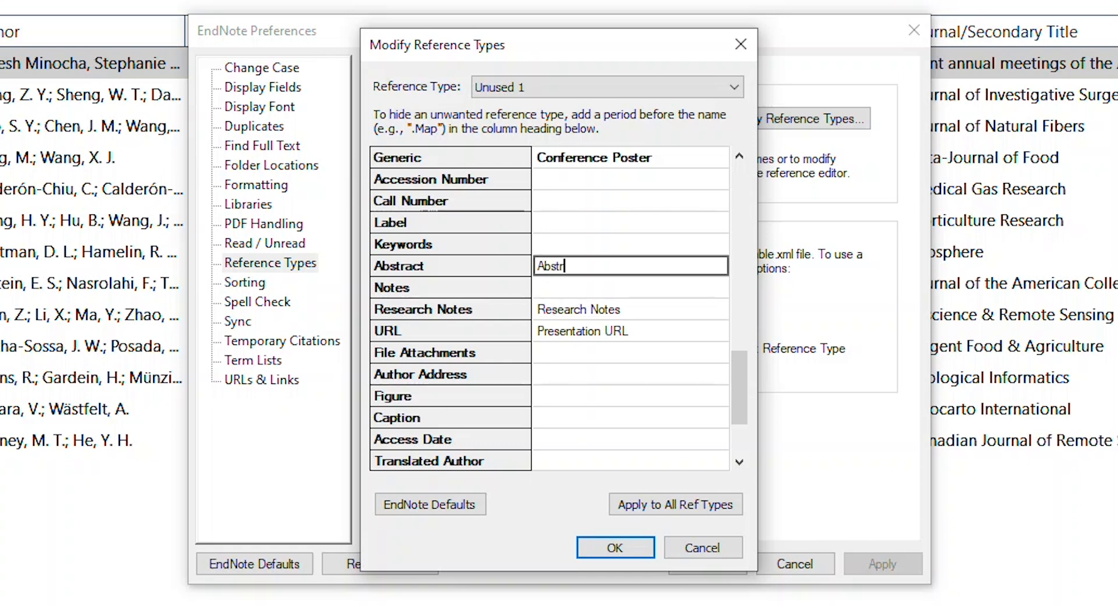
{"action": "type", "text": "act"}
{"action": "left_click", "coordinate": [545, 243]}
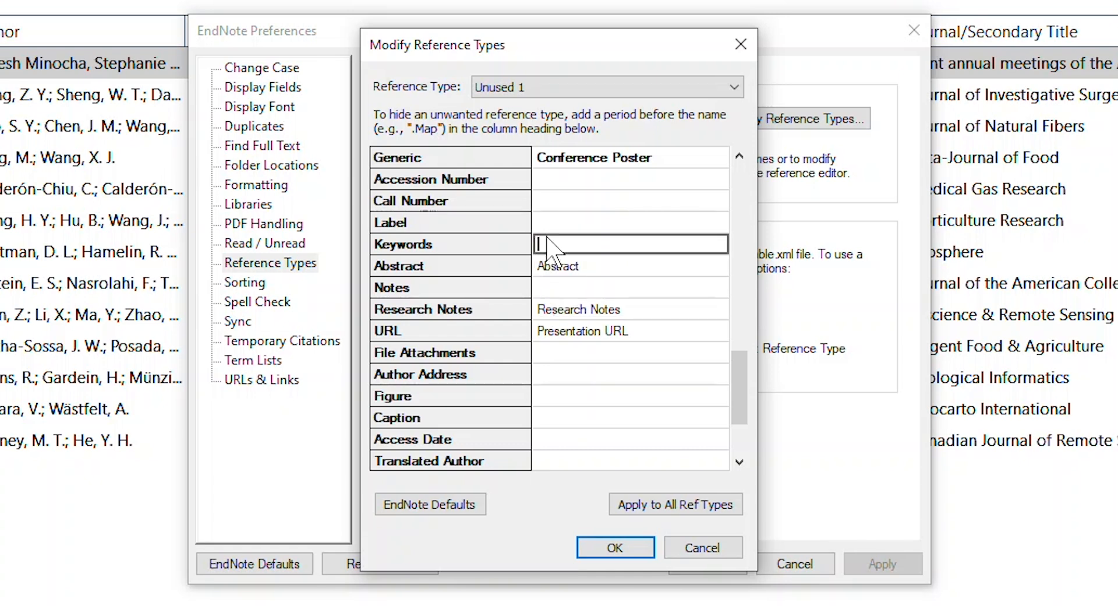
{"action": "type", "text": "Keywords"}
{"action": "scroll", "coordinate": [645, 339], "scroll_direction": "down", "scroll_amount": 1}
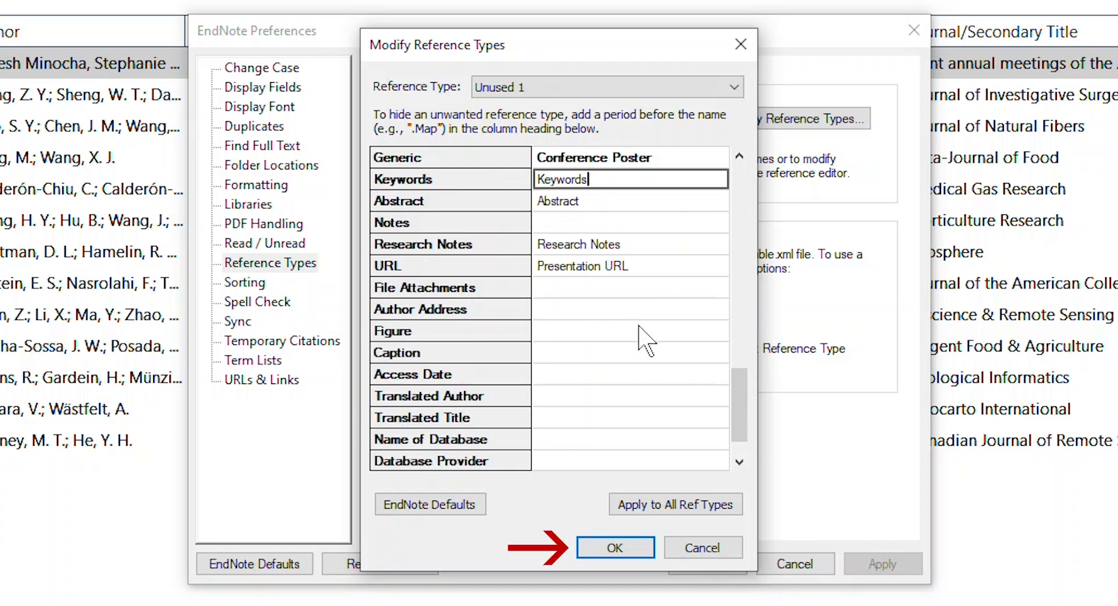
{"action": "left_click", "coordinate": [640, 553]}
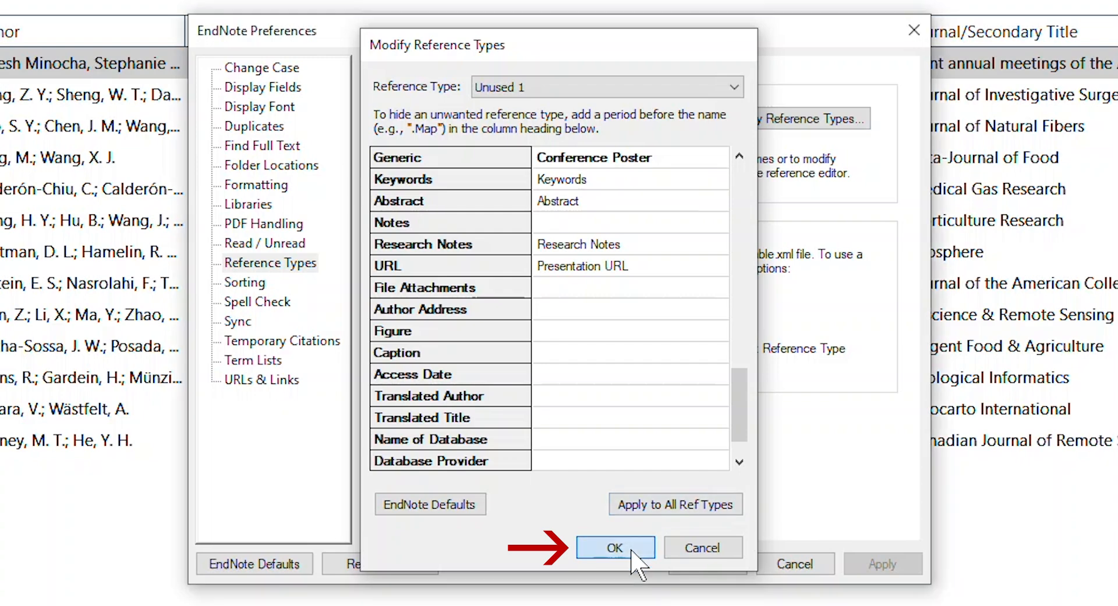
{"action": "left_click", "coordinate": [702, 564]}
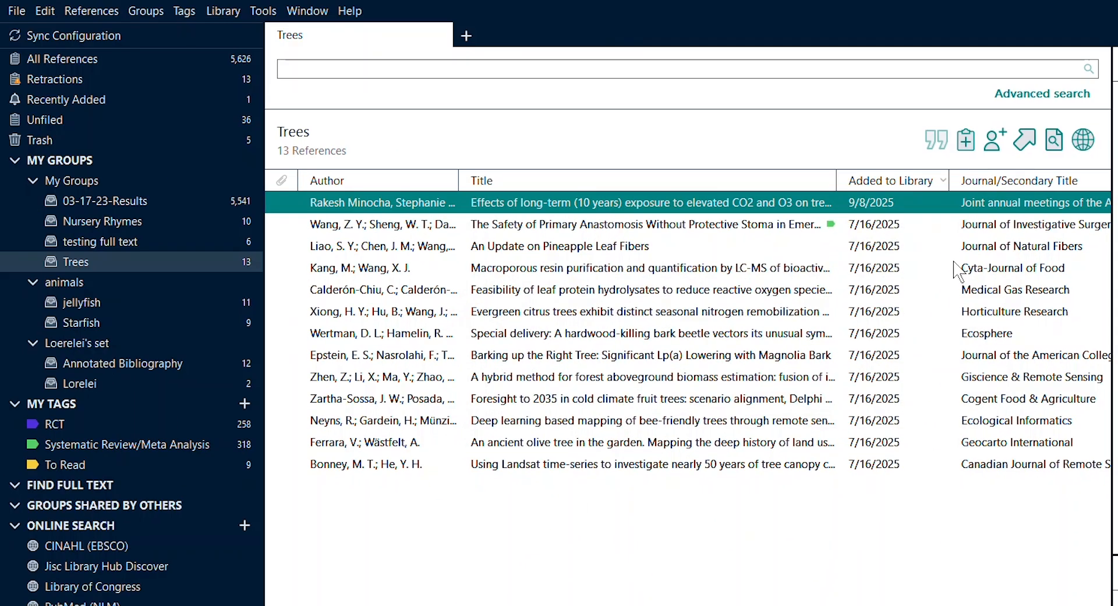
Create a new reference in the Trees group and set its reference type to Conference Poster.
{"action": "left_click", "coordinate": [966, 140]}
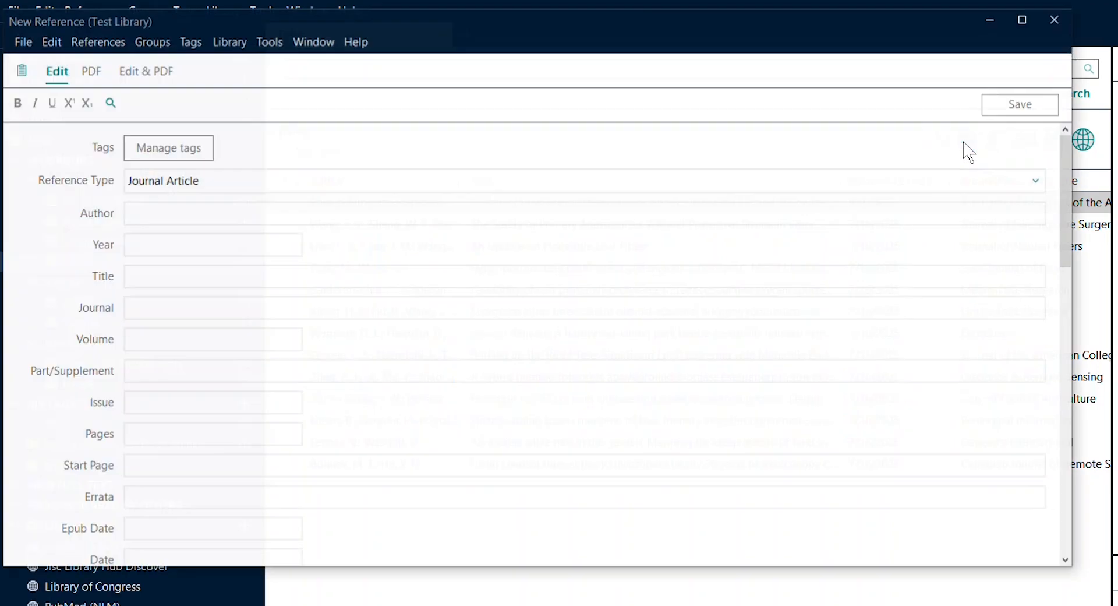
{"action": "left_click", "coordinate": [332, 182]}
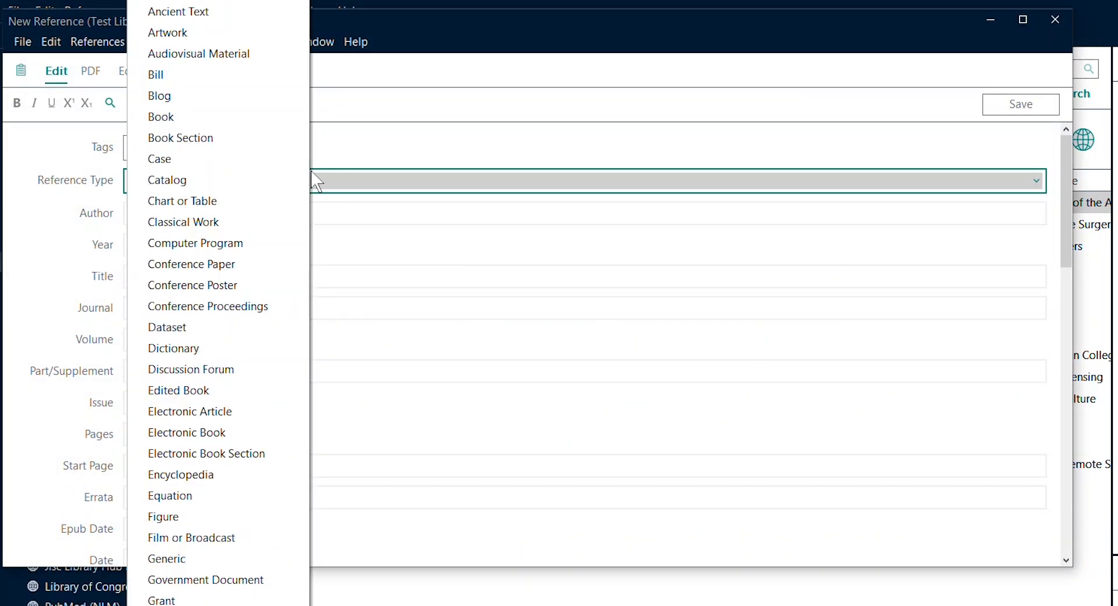
{"action": "left_click", "coordinate": [230, 285]}
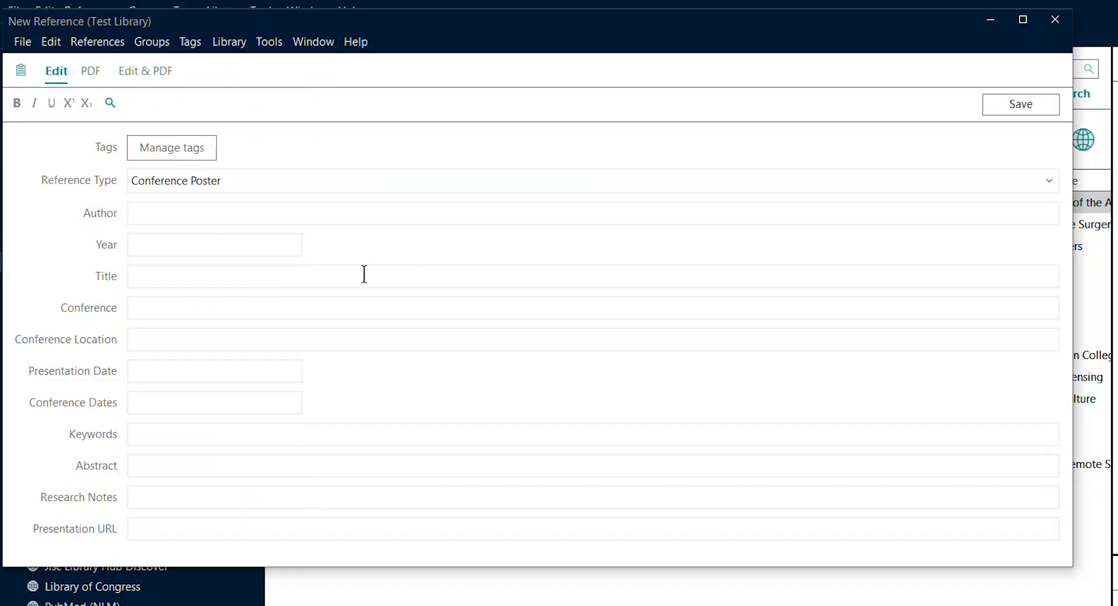